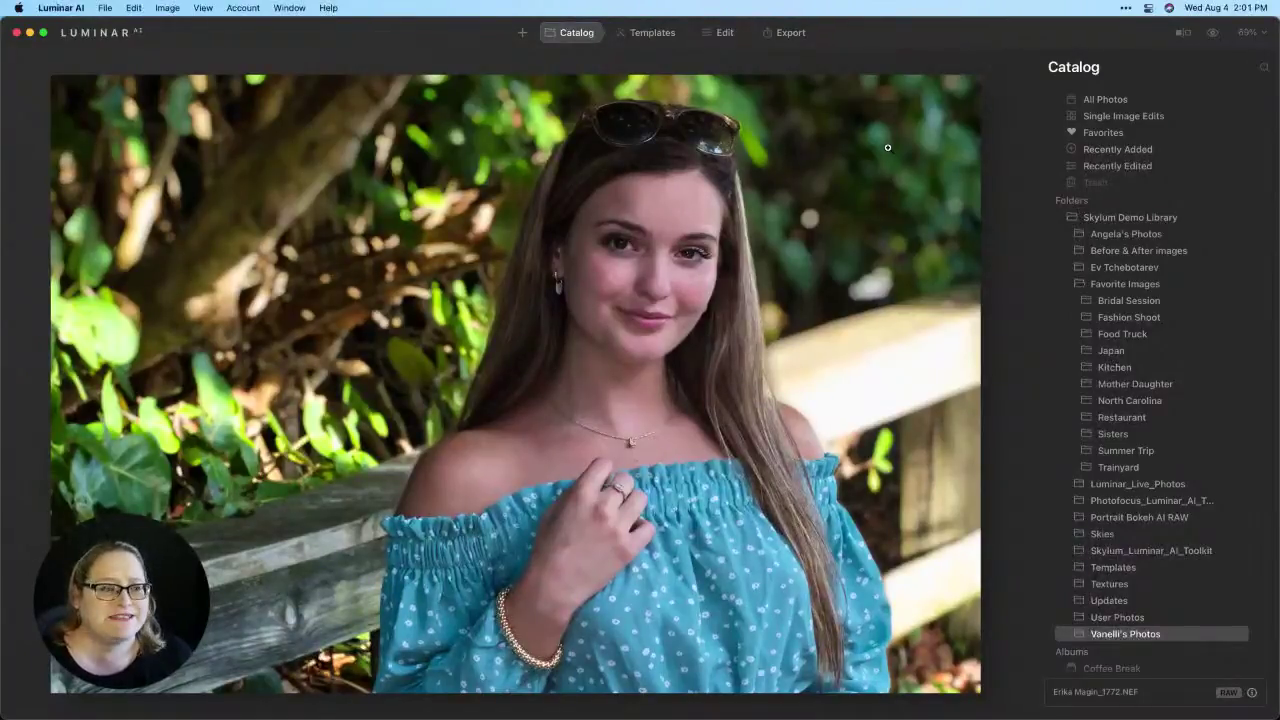
Compare the edited portrait with its unedited version and revert the photo to its original state.
left_click(1211, 35)
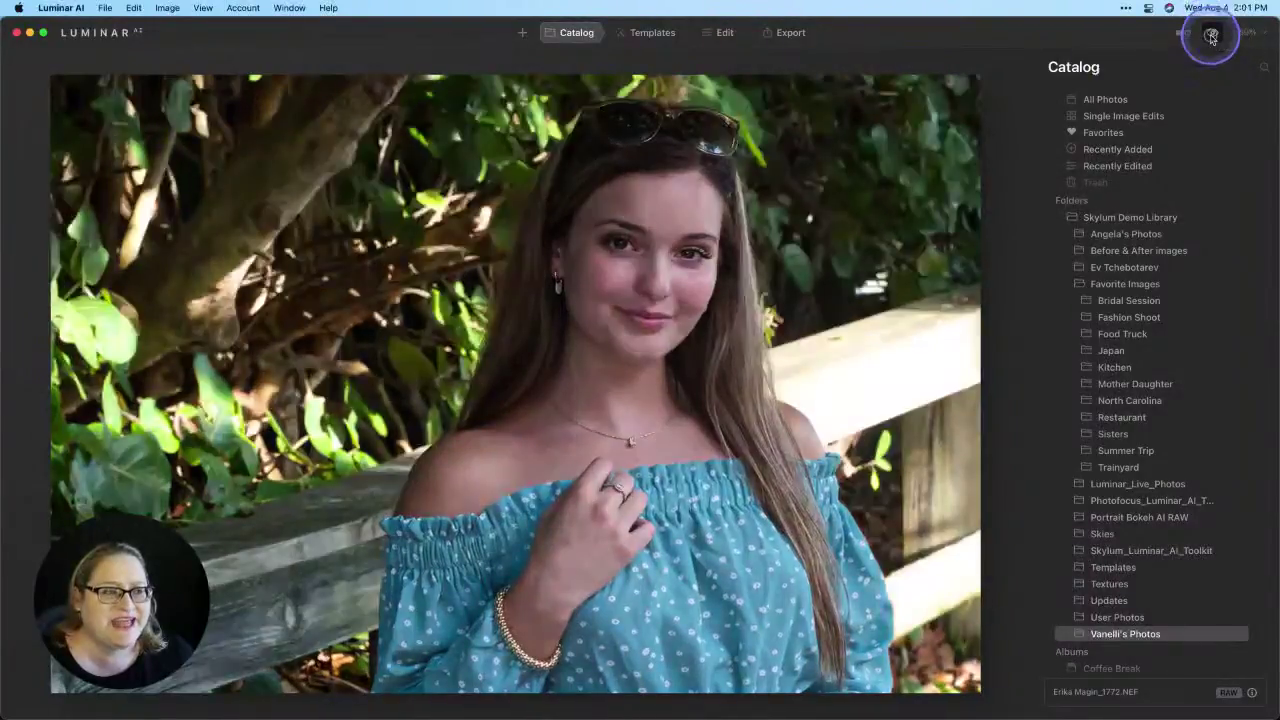
left_click(1211, 35)
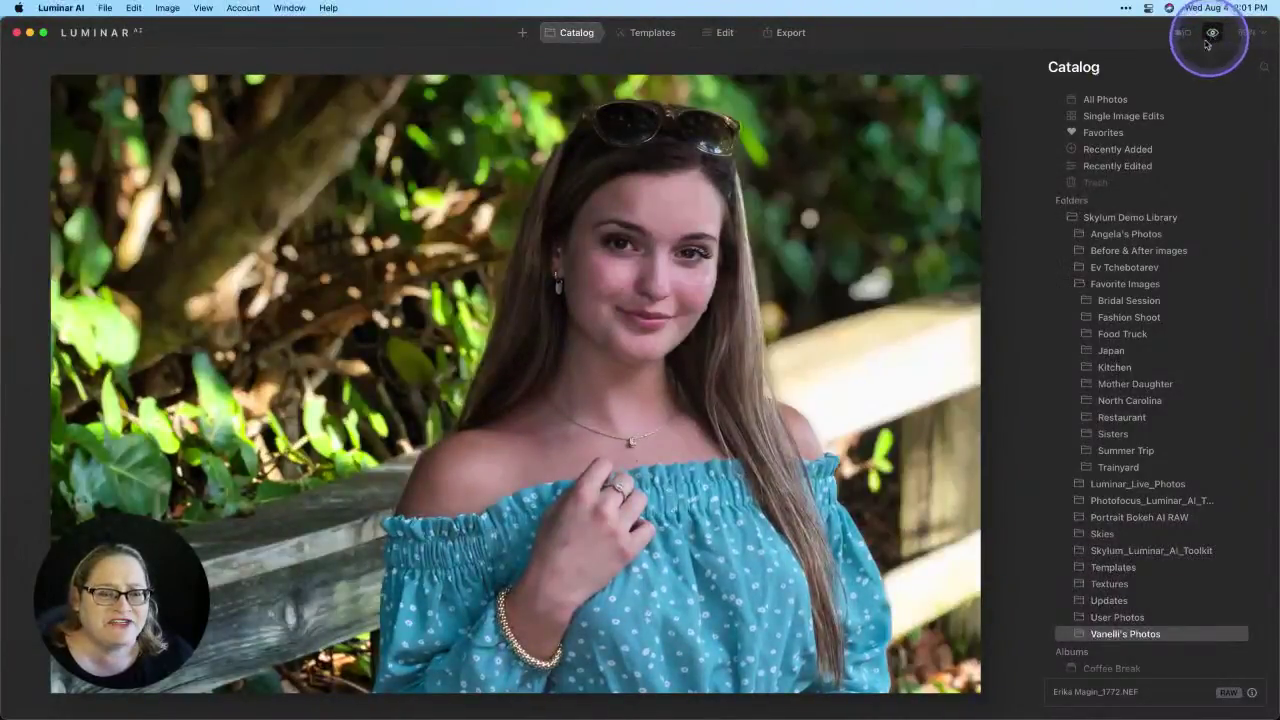
right_click(705, 211)
mouse_move(735, 264)
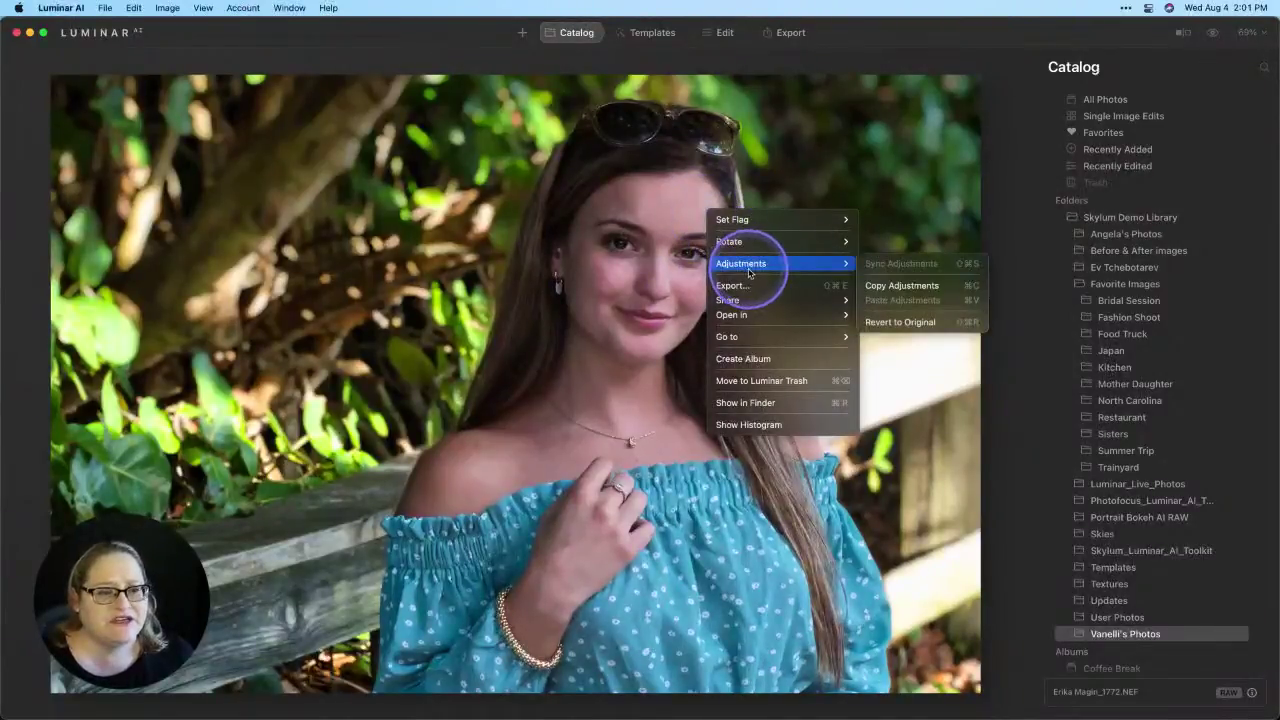
left_click(893, 320)
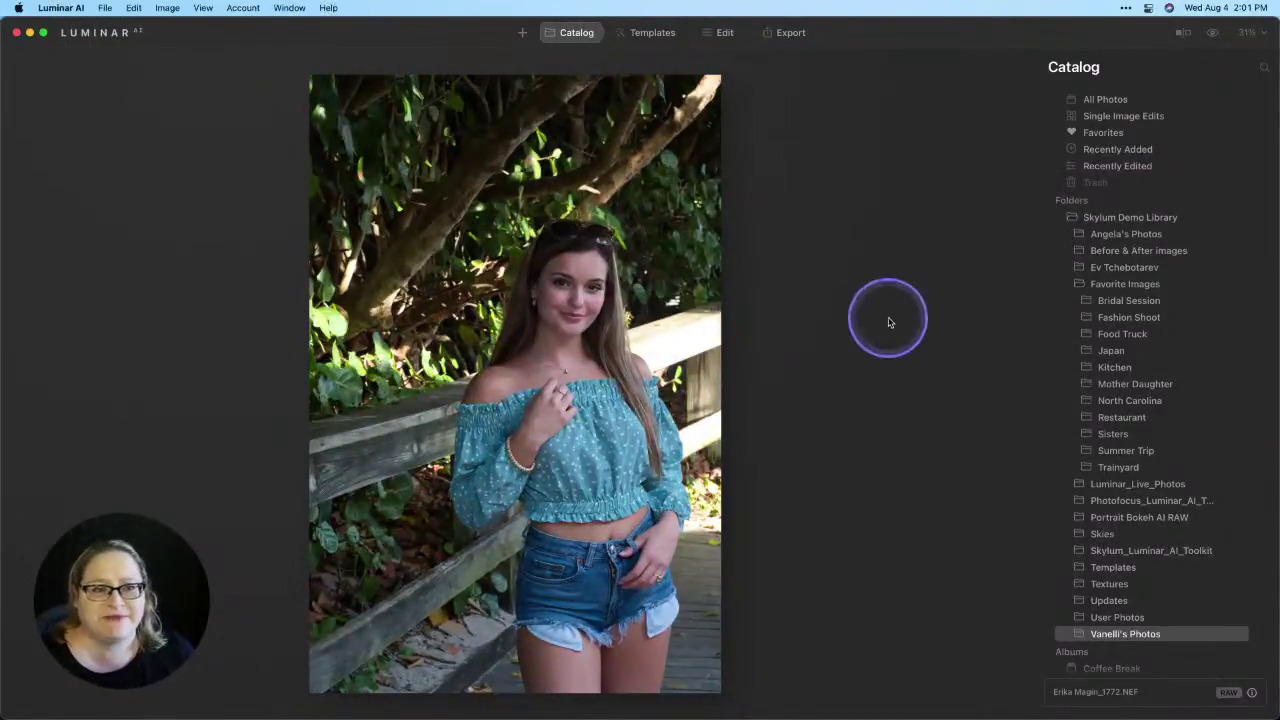
Apply the Brush Up template from the Closeups collection and compare the result with the unedited photo.
left_click(660, 33)
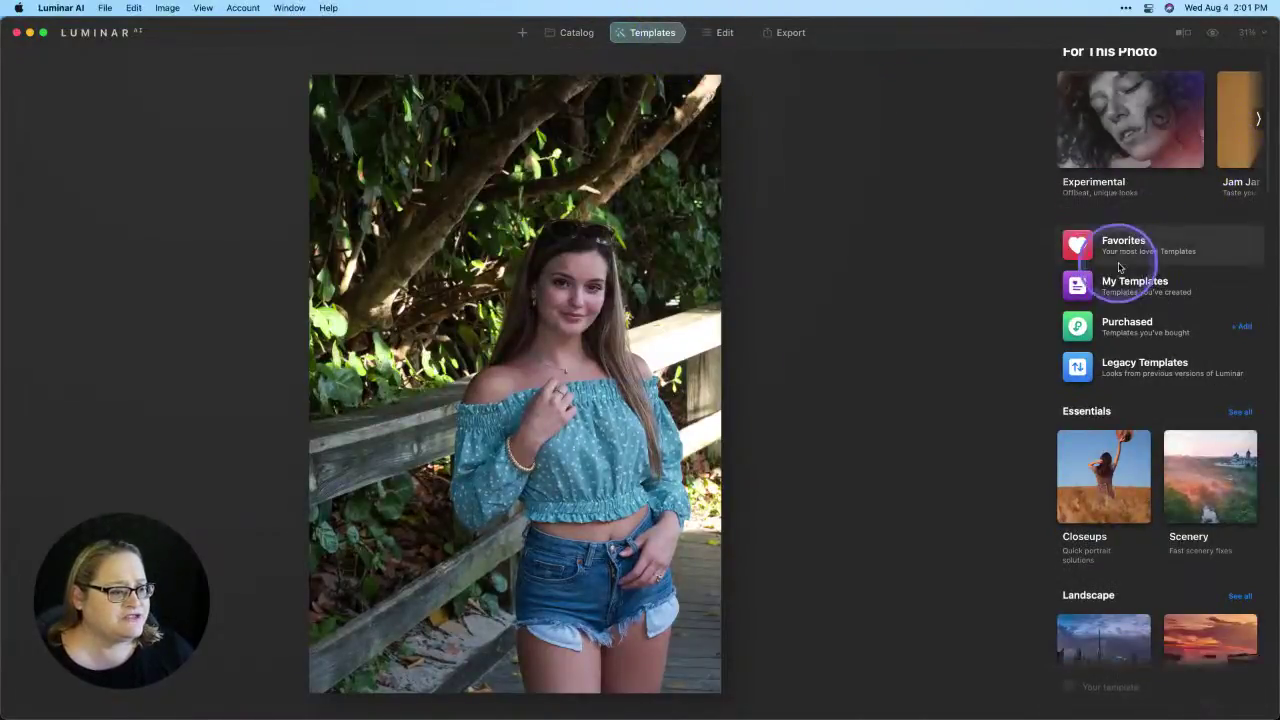
scroll(1128, 260, "down", 3)
left_click(1109, 400)
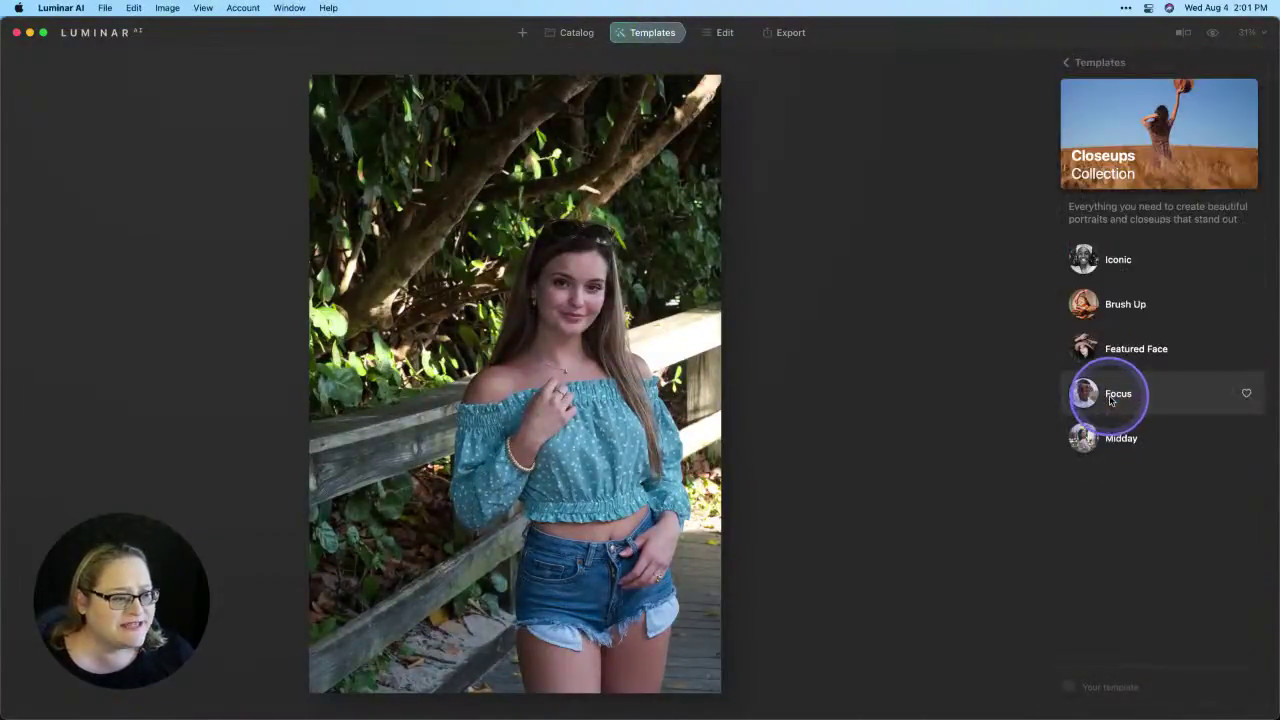
left_click(1119, 311)
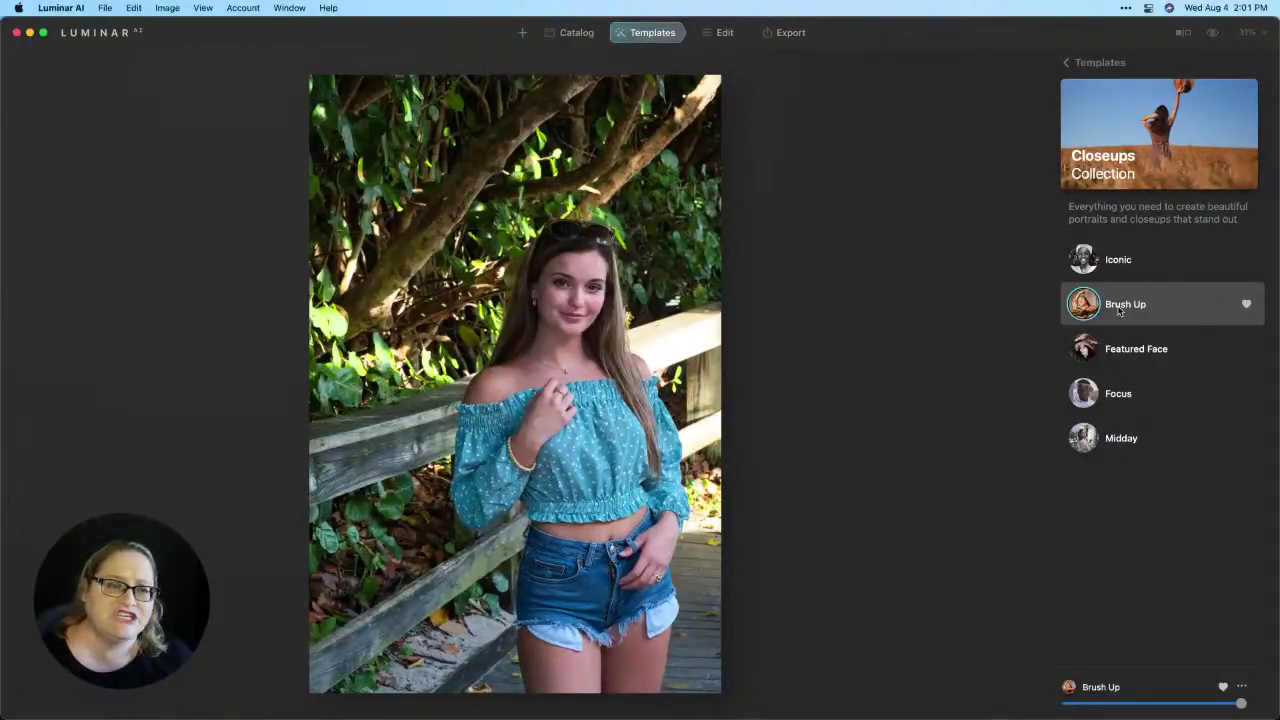
left_click(1215, 35)
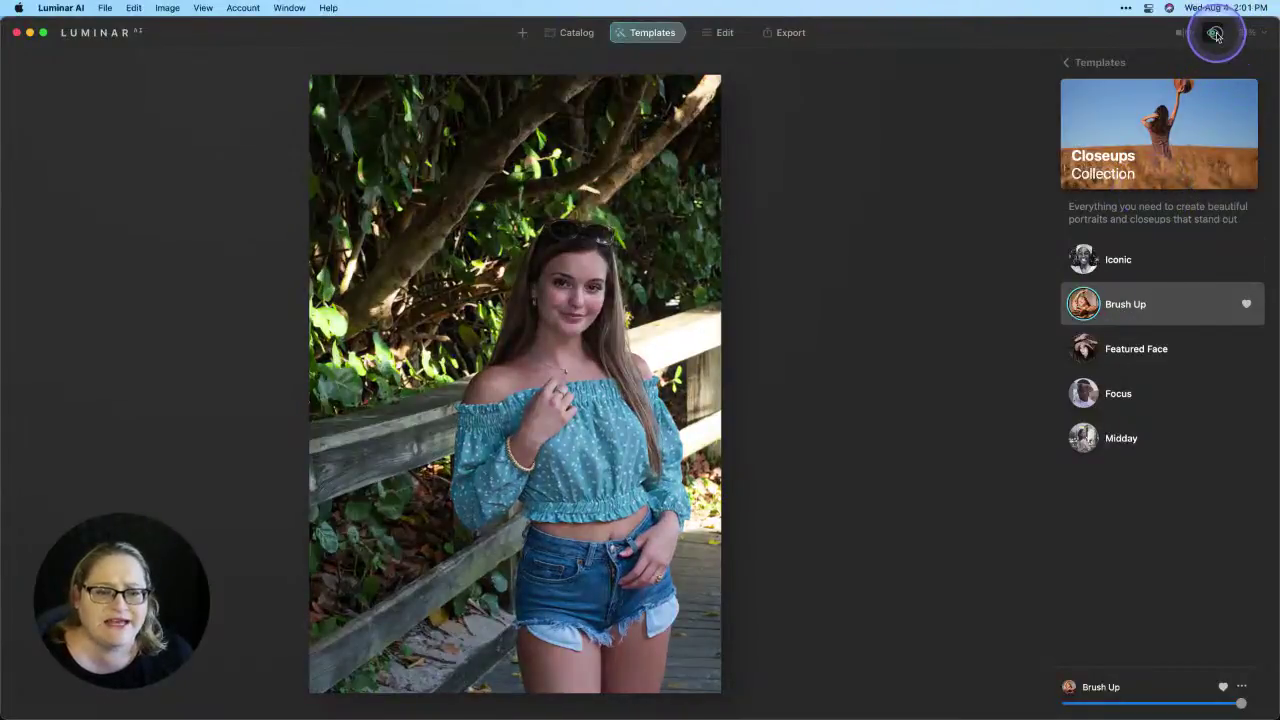
left_click(1215, 35)
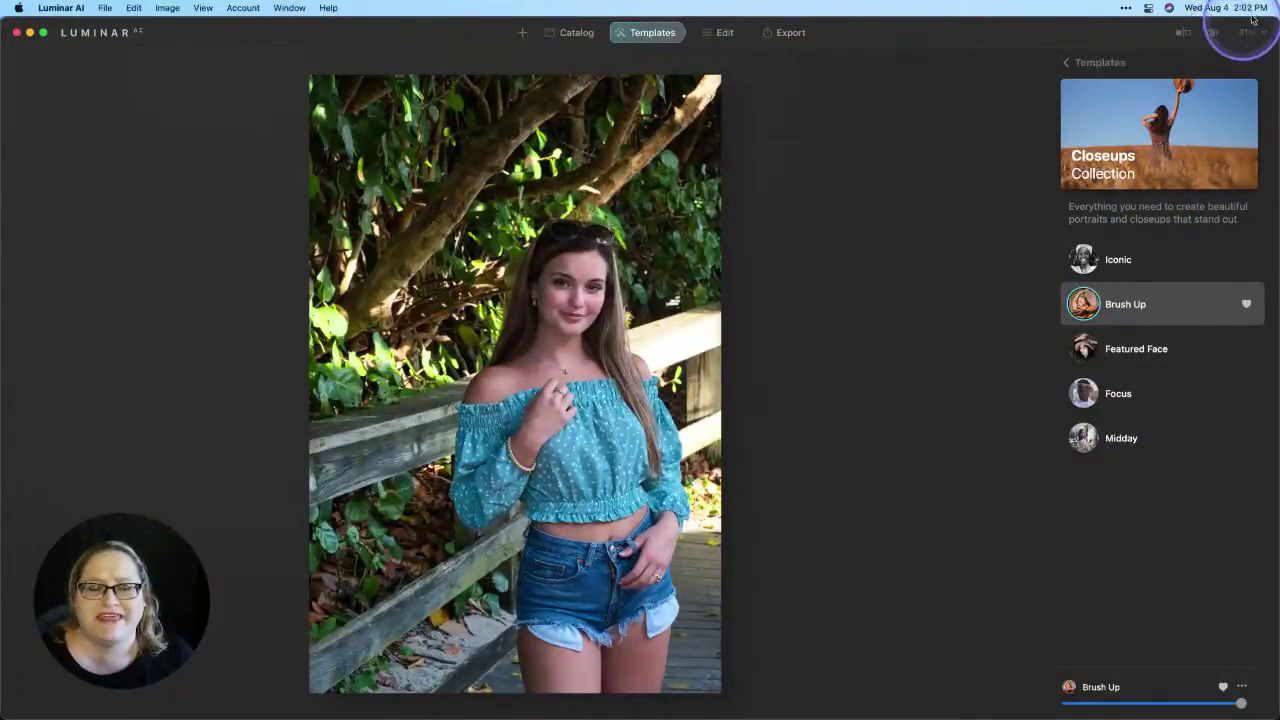
Crop the photo to a transposed landscape ratio, framing the woman's head and upper body.
left_click(720, 36)
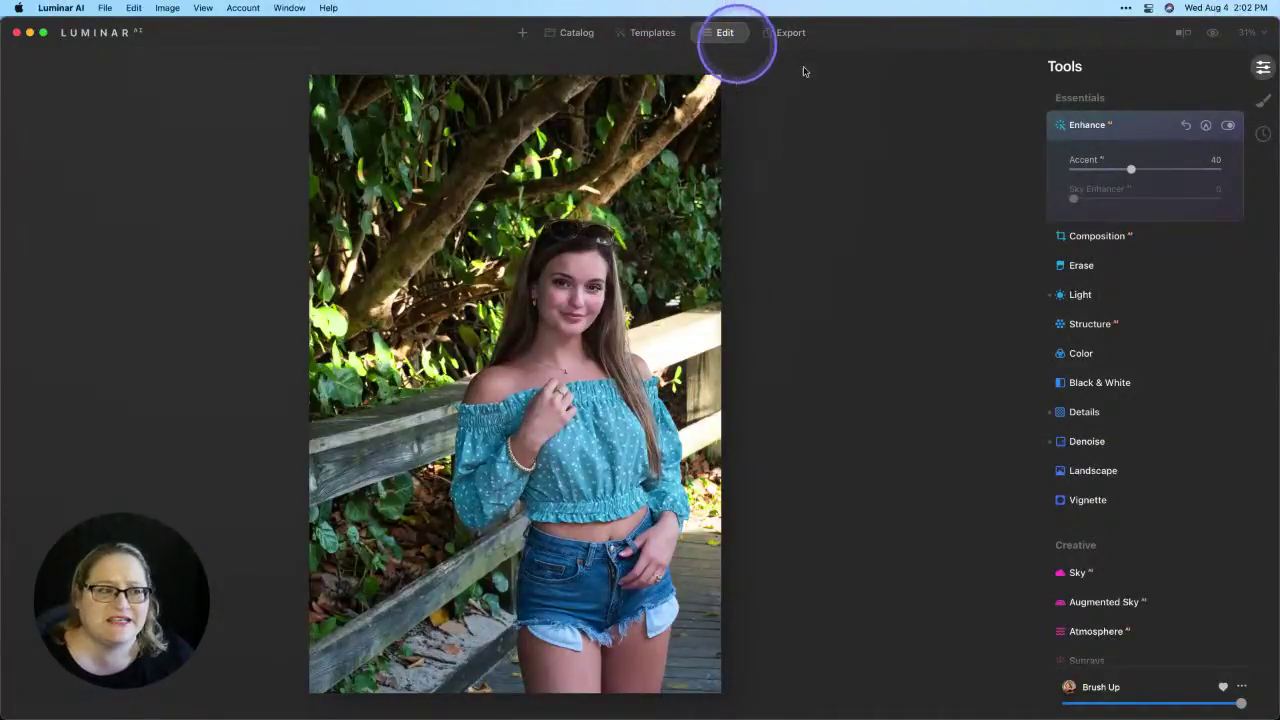
left_click(1088, 236)
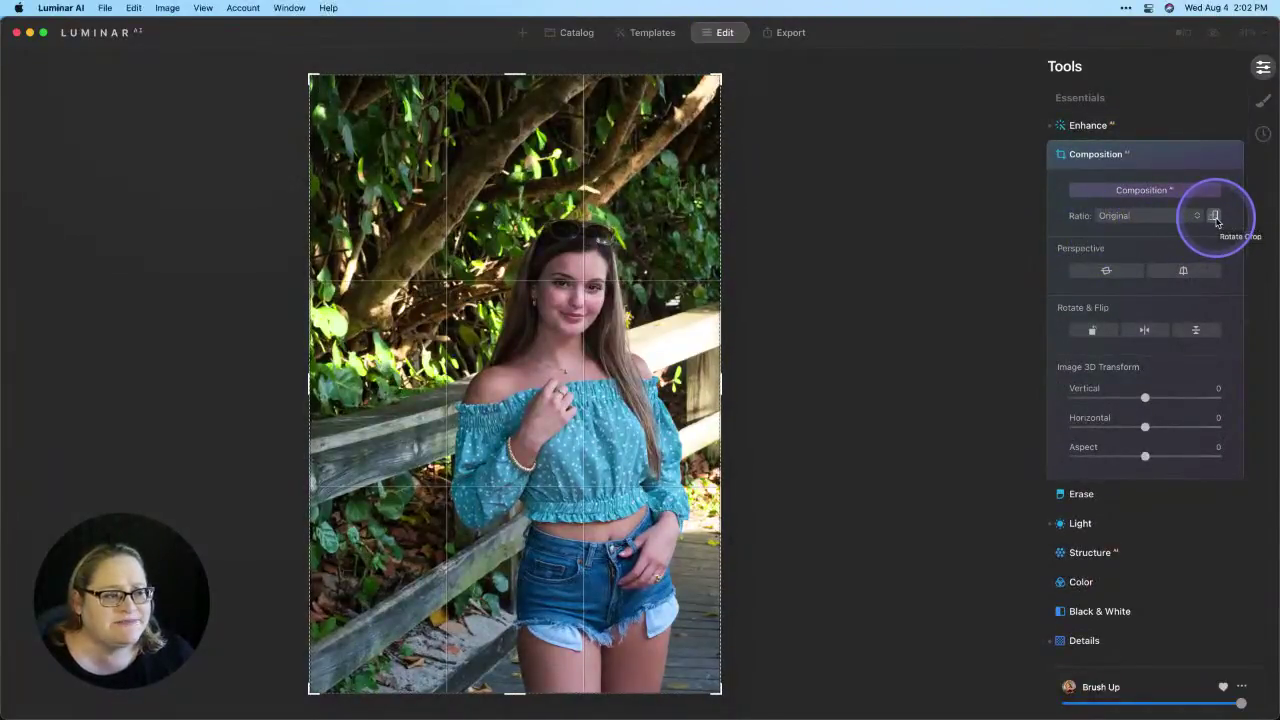
left_click(1215, 216)
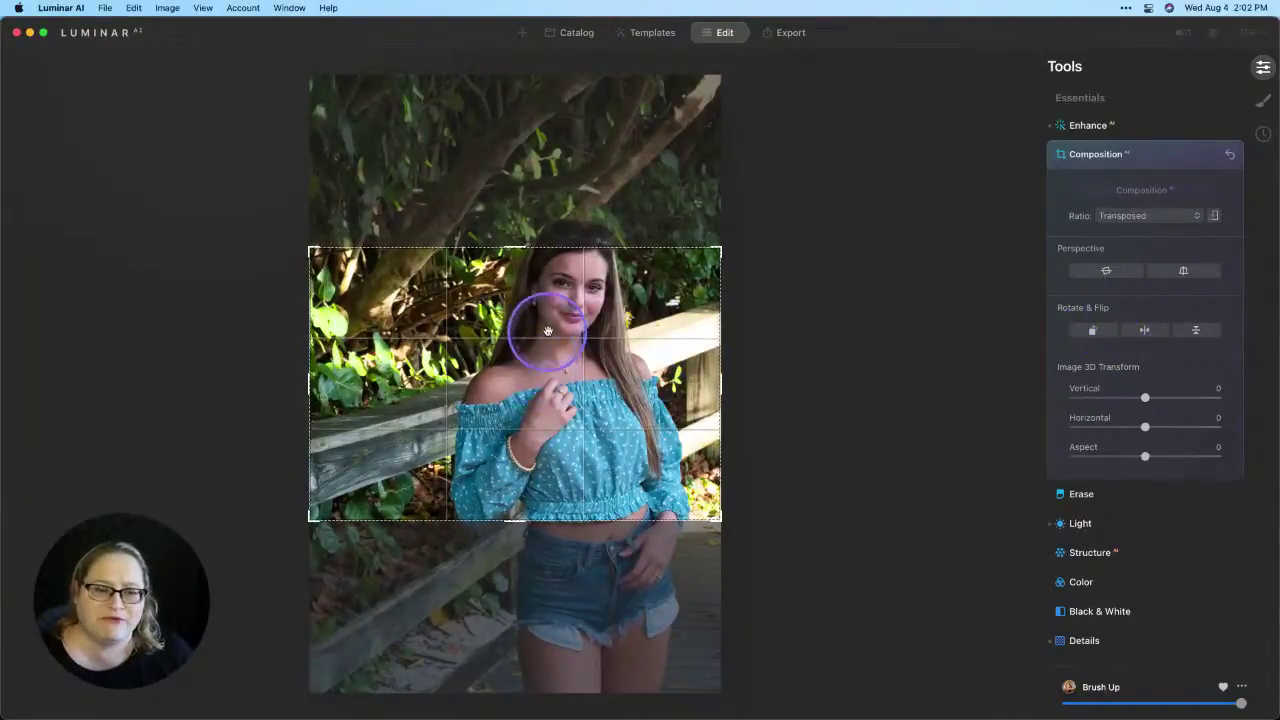
left_click_drag(543, 329, 622, 380)
key("Return")
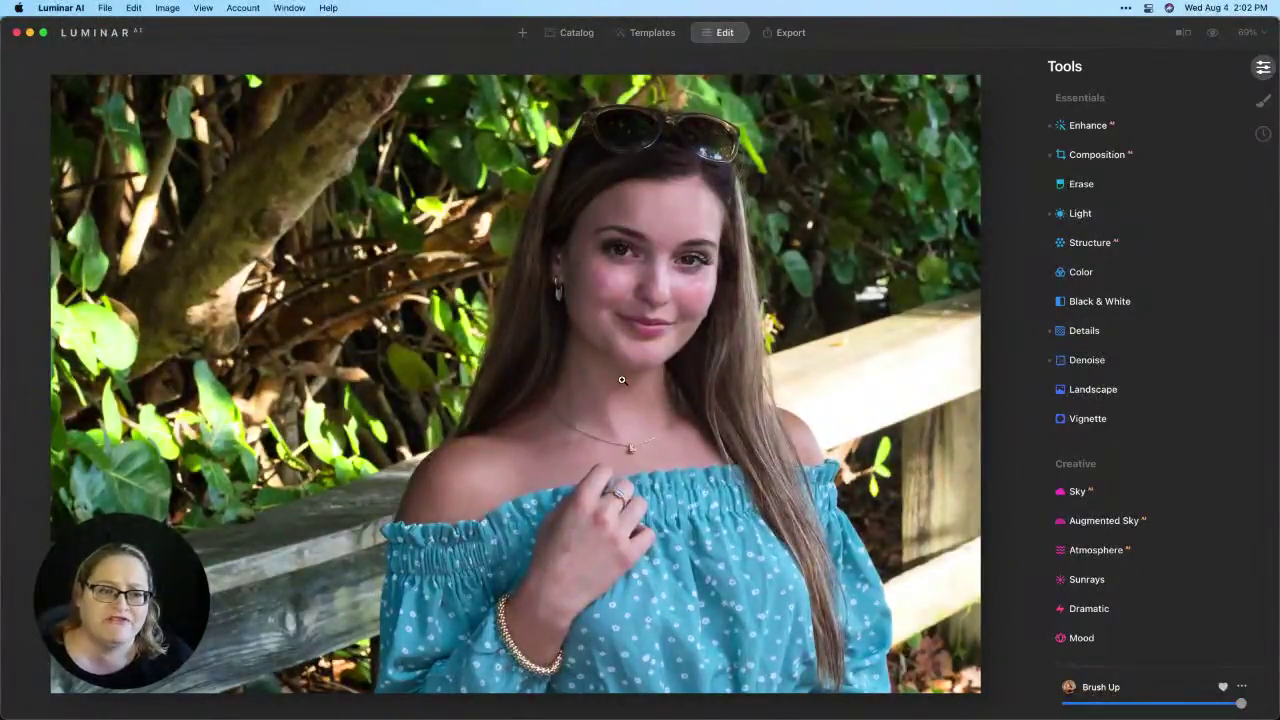
Lower the photo's highlights to -54 in the Light adjustments.
mouse_move(634, 327)
left_mouse_down()
mouse_move(654, 269)
mouse_move(660, 291)
mouse_move(705, 298)
left_mouse_up()
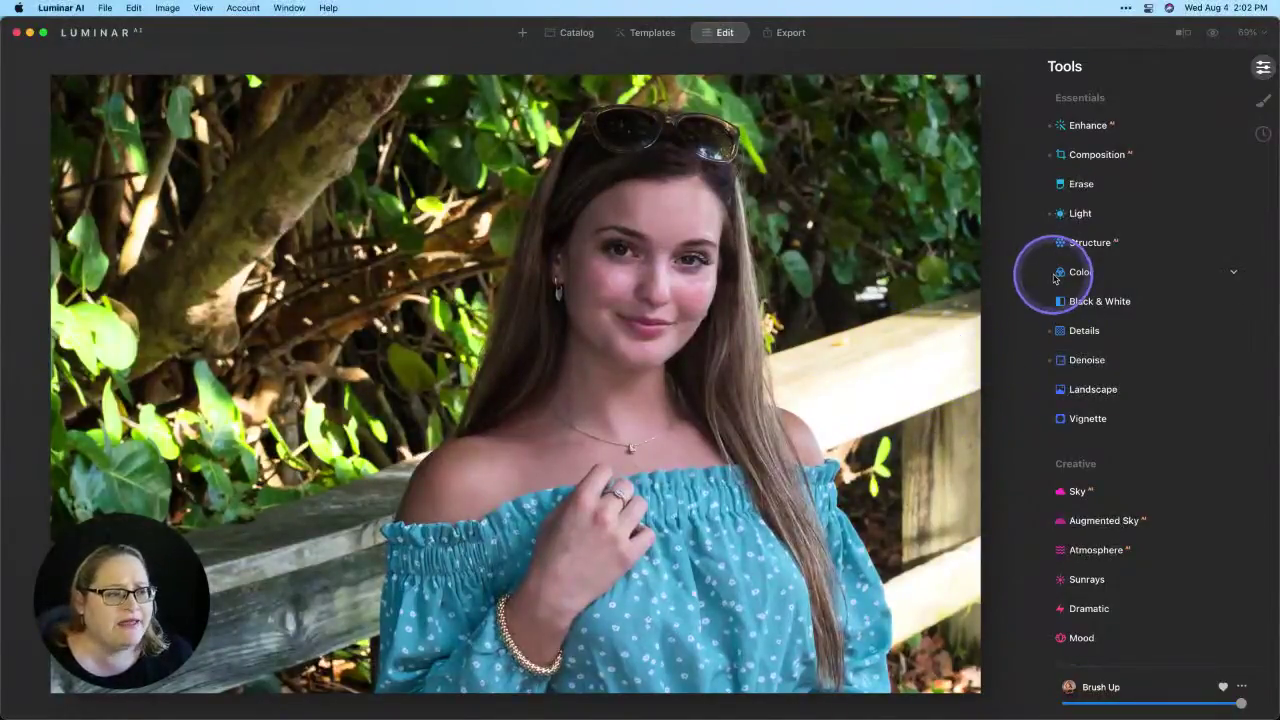
left_click(1080, 213)
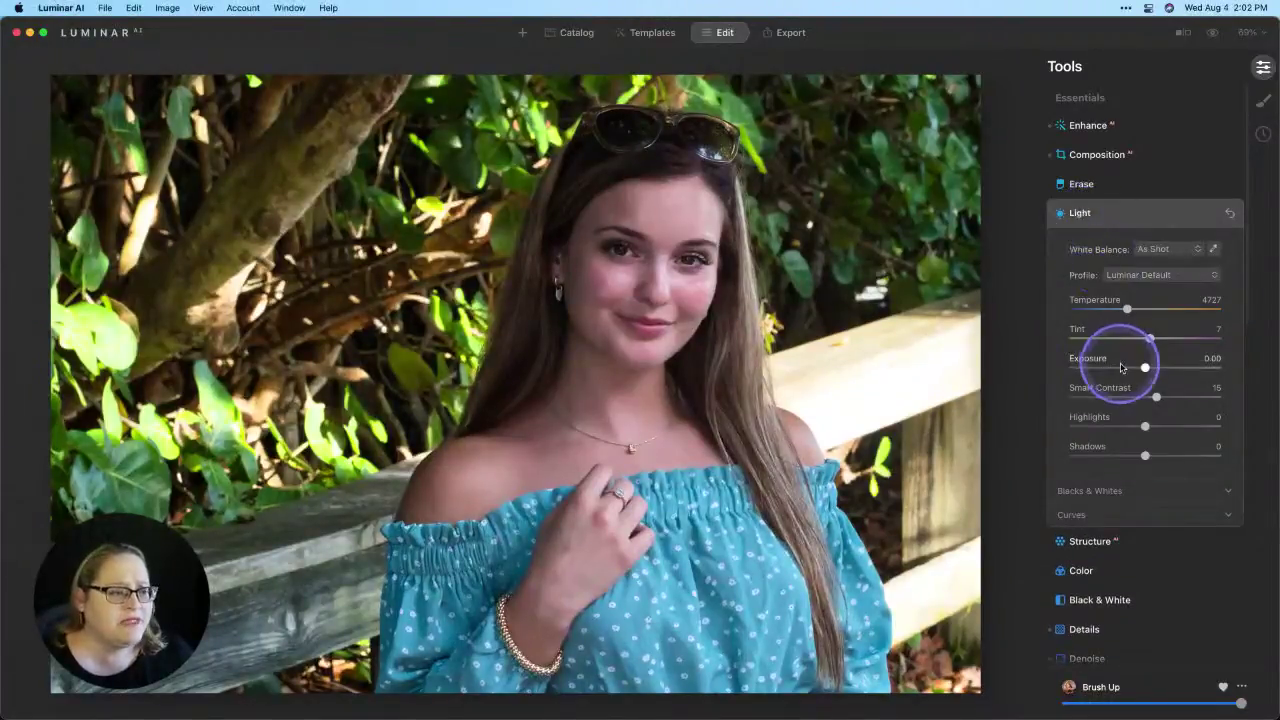
left_click_drag(1145, 427, 1105, 428)
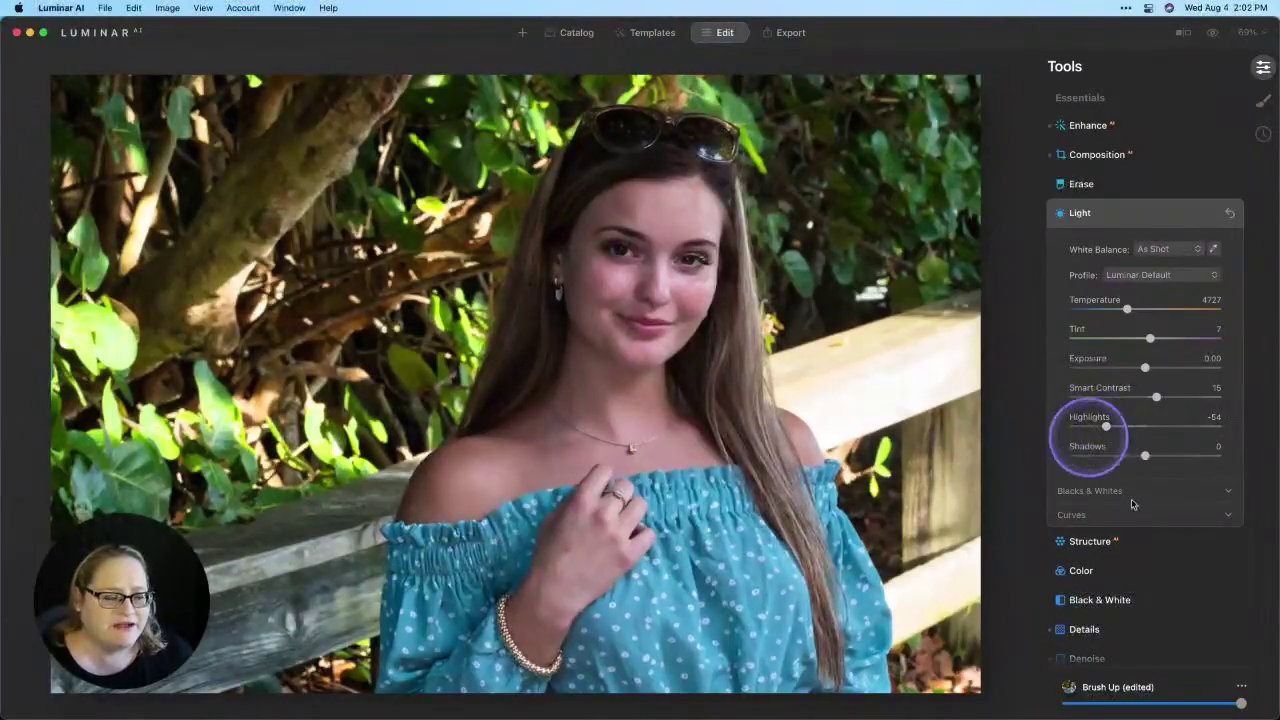
Reduce the shine on the face with Skin AI by setting Shine Removal to 64.
scroll(1160, 560, "down", 5)
scroll(1160, 563, "down", 8)
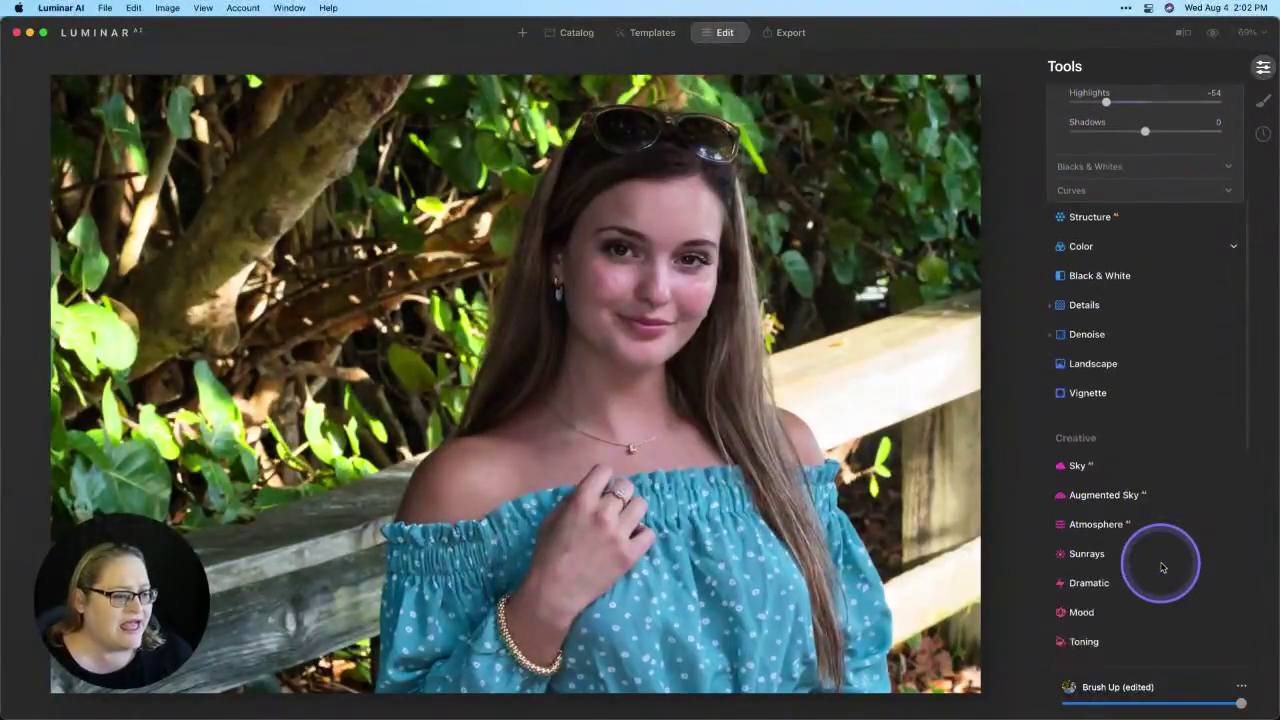
left_click(1108, 528)
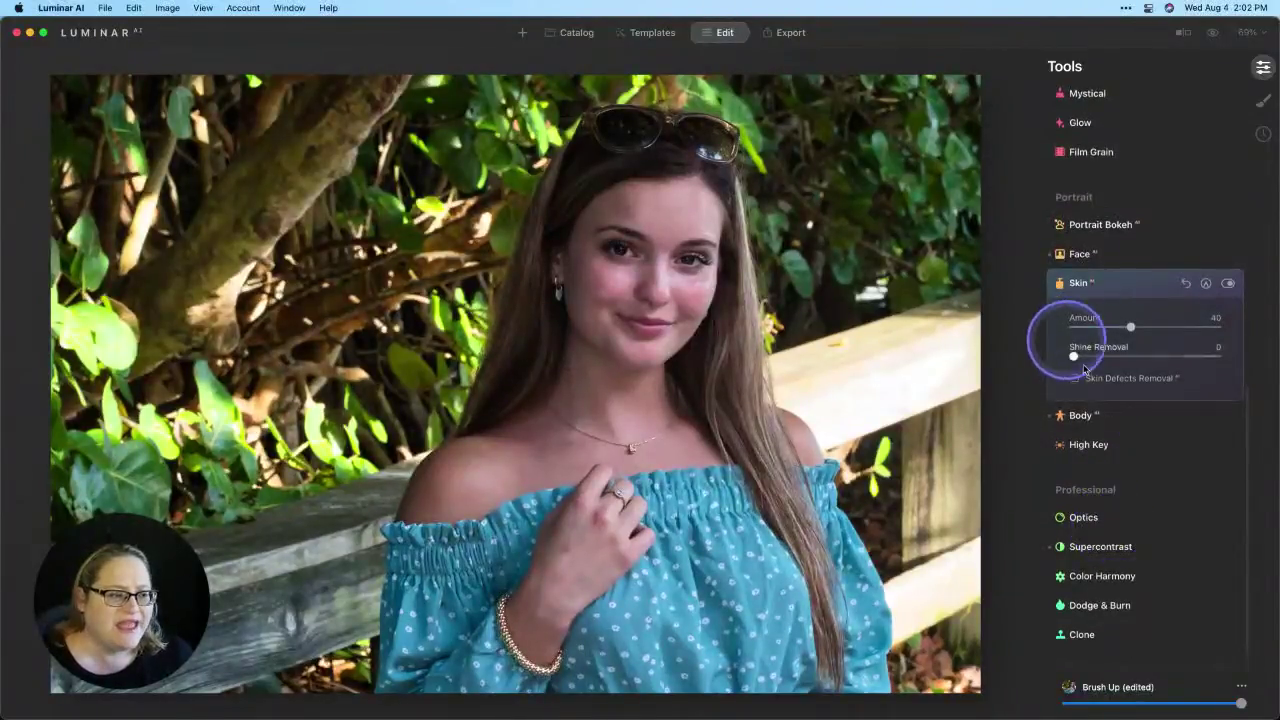
left_click_drag(1073, 356, 1172, 354)
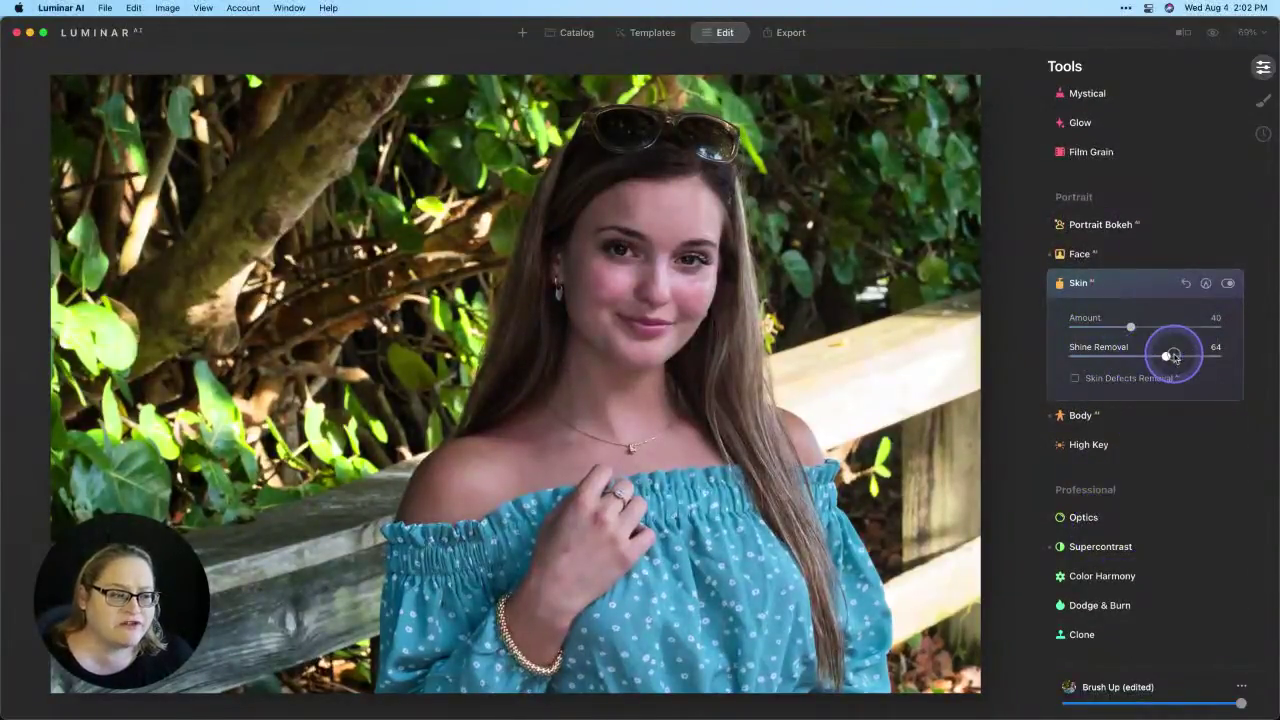
Blur the background with a Portrait Bokeh amount of 46 and brush the mask along the hair beside the face.
left_click(1114, 226)
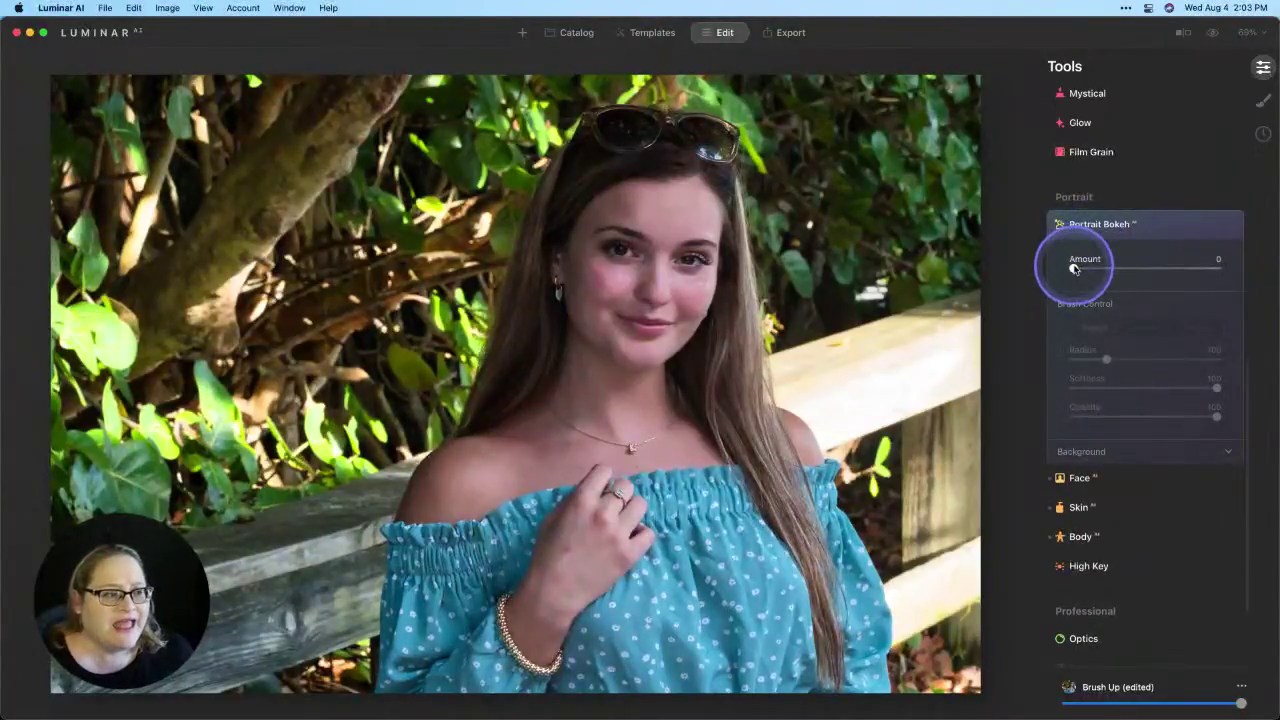
left_click_drag(1075, 268, 1141, 269)
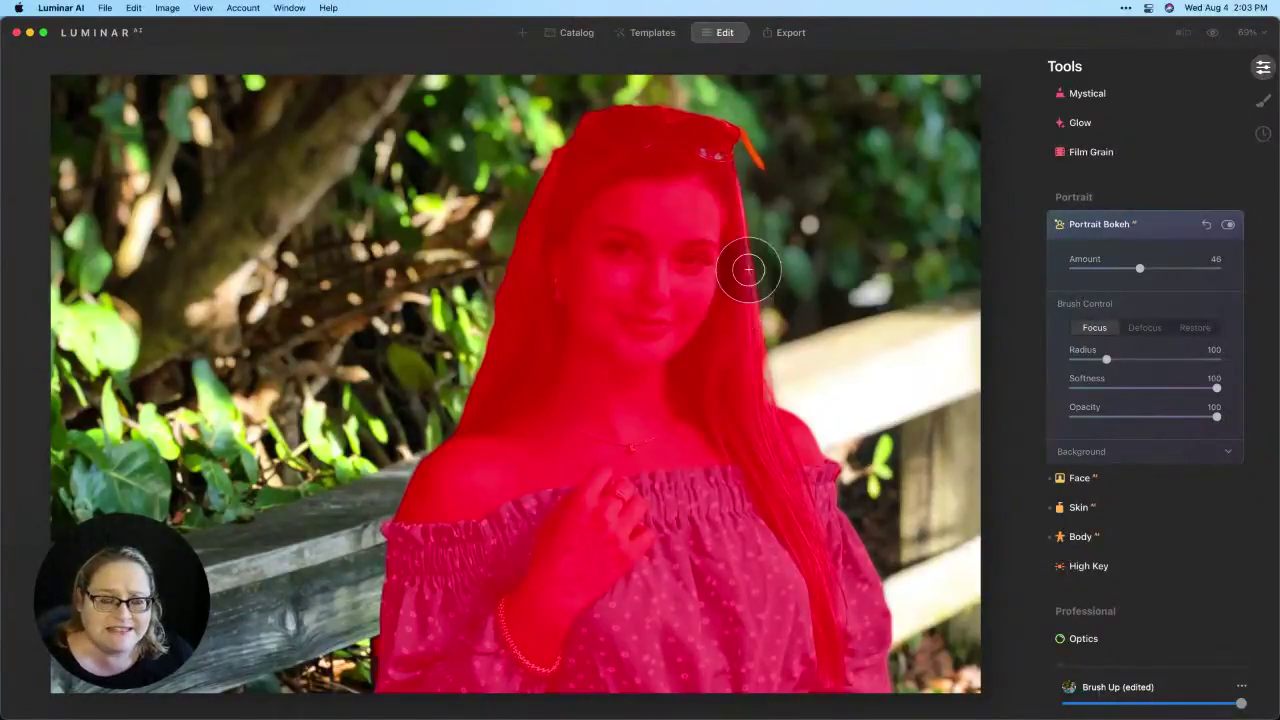
mouse_move(749, 271)
left_mouse_down()
mouse_move(777, 194)
mouse_move(743, 134)
mouse_move(749, 149)
mouse_move(748, 137)
mouse_move(514, 134)
mouse_move(546, 134)
mouse_move(536, 147)
mouse_move(537, 134)
mouse_move(669, 189)
mouse_move(723, 151)
mouse_move(700, 149)
mouse_move(716, 157)
mouse_move(700, 180)
left_mouse_up()
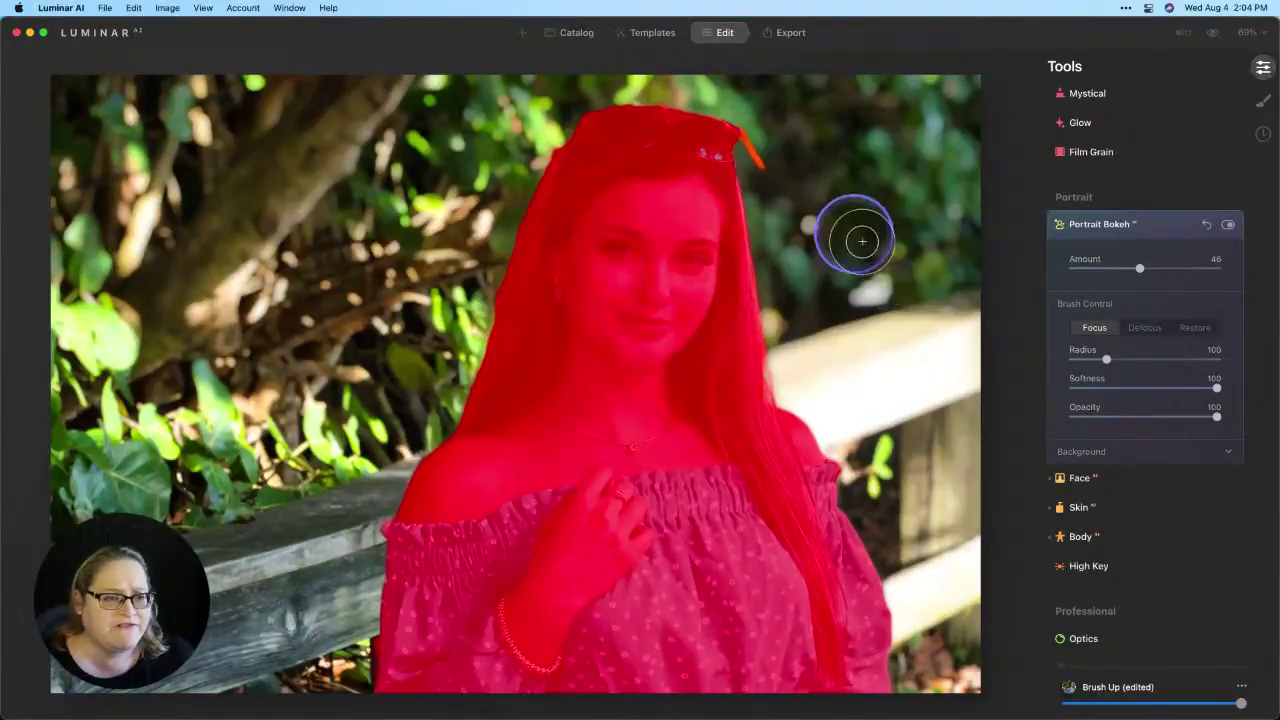
Refine the bokeh mask with brush radius 43 and softness 0, defocusing the spill beside the sunglasses and focusing their lens.
left_click(1140, 328)
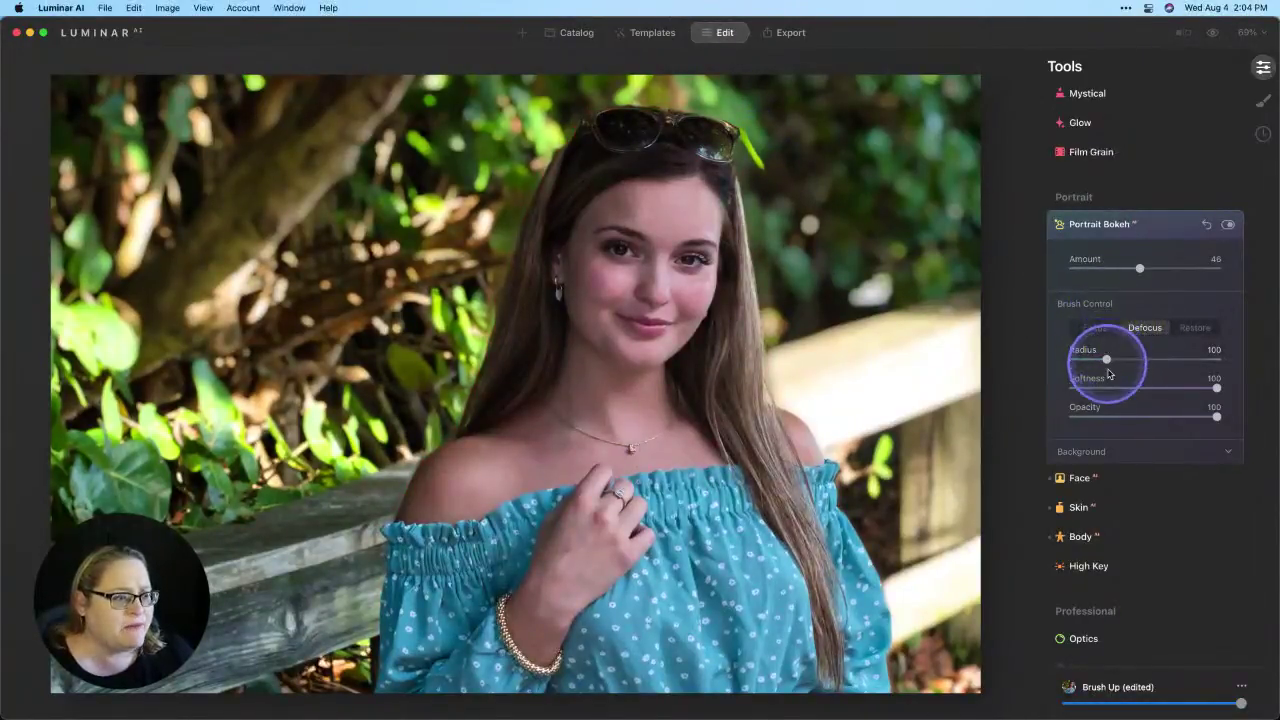
left_click_drag(1218, 387, 1073, 360)
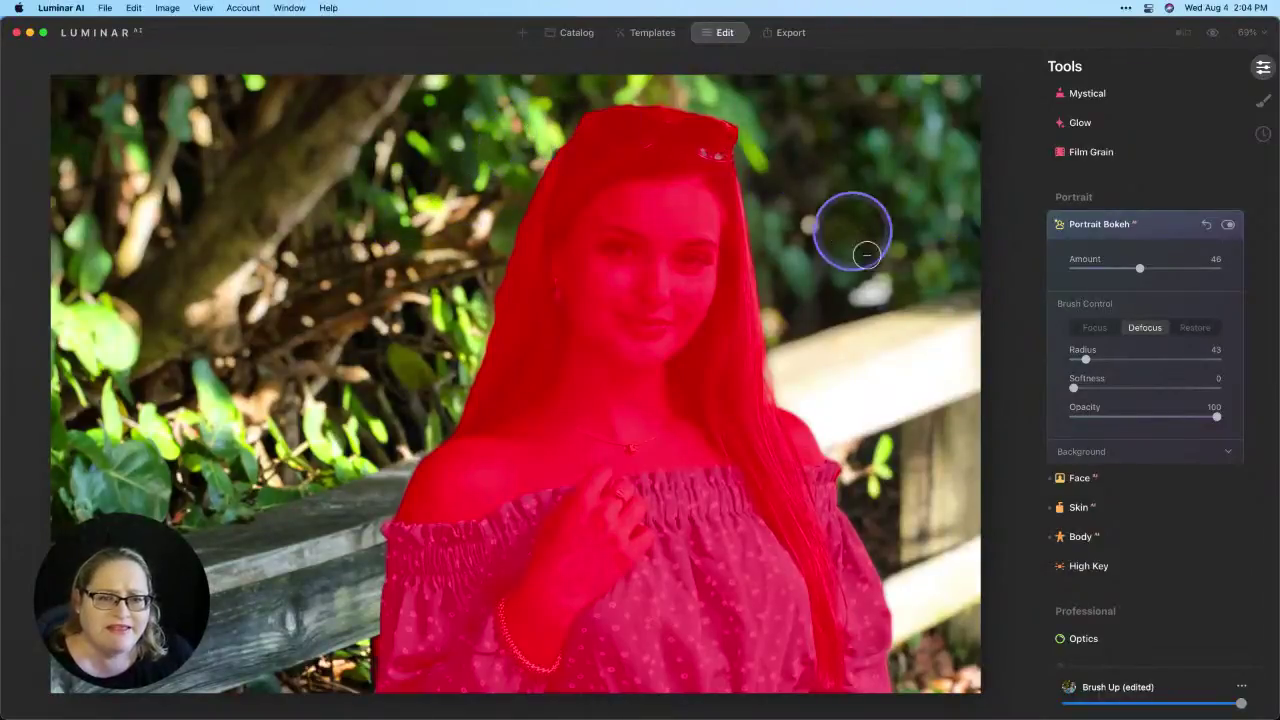
left_click(1095, 328)
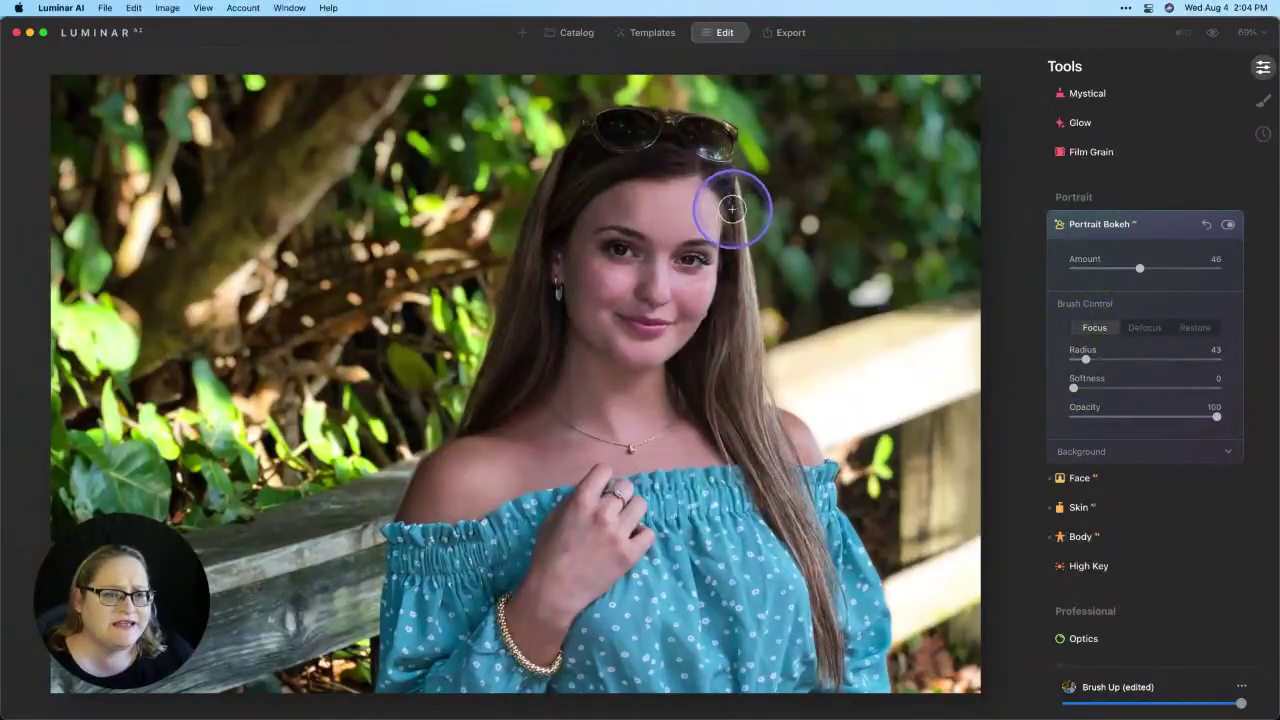
left_click(710, 150)
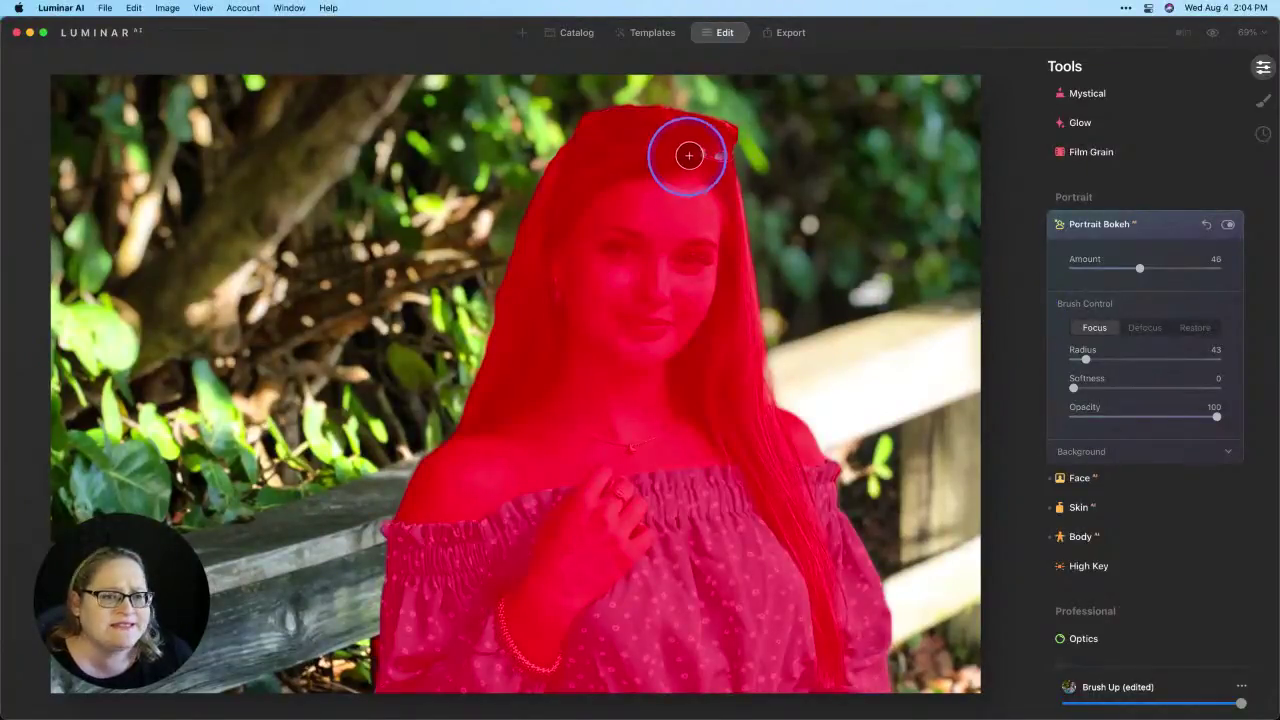
left_click_drag(689, 155, 713, 148)
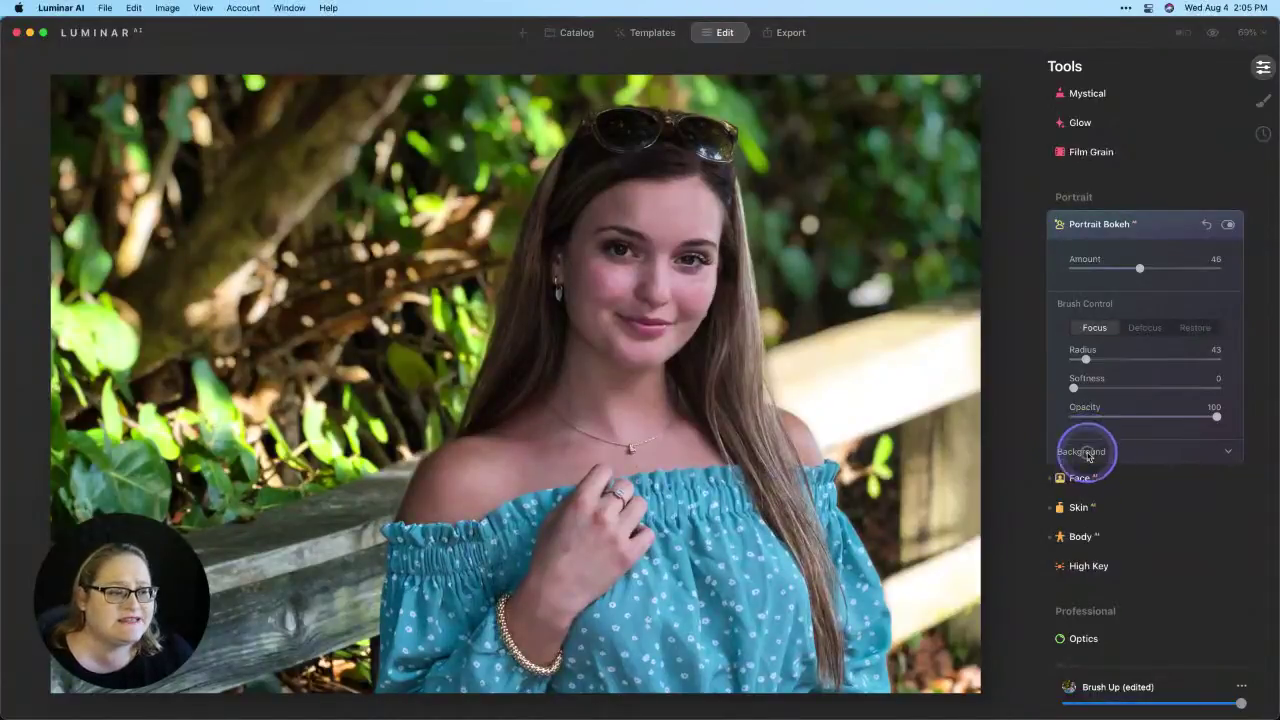
Set the bokeh background's brightness to -14 and warmth to 8, and compare the portrait before and after editing.
left_click(1088, 453)
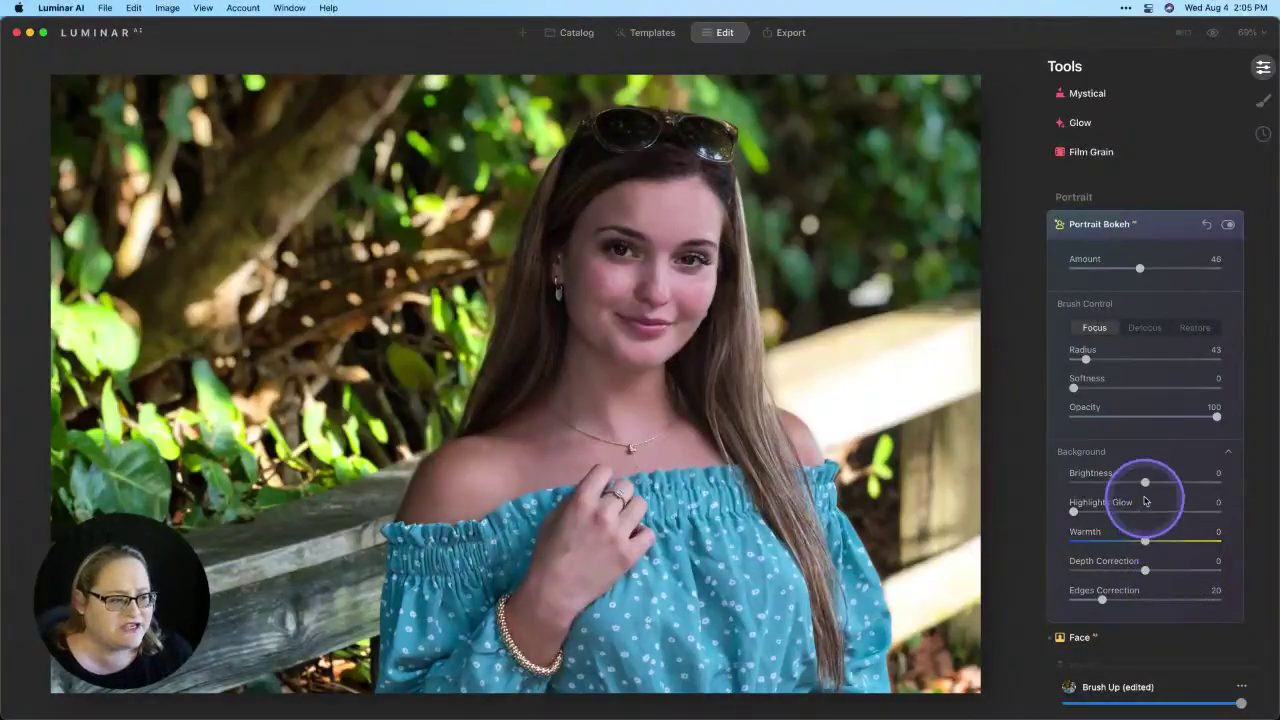
left_click_drag(1145, 482, 1135, 485)
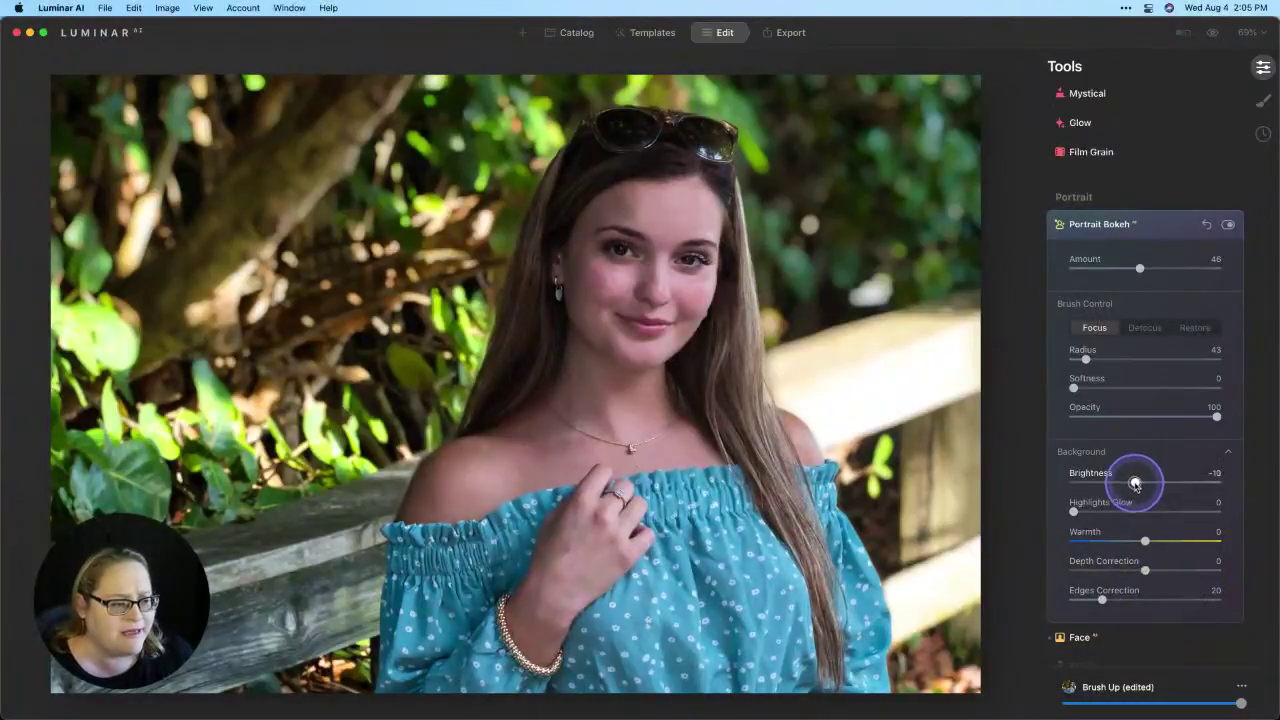
left_click_drag(1146, 538, 1153, 542)
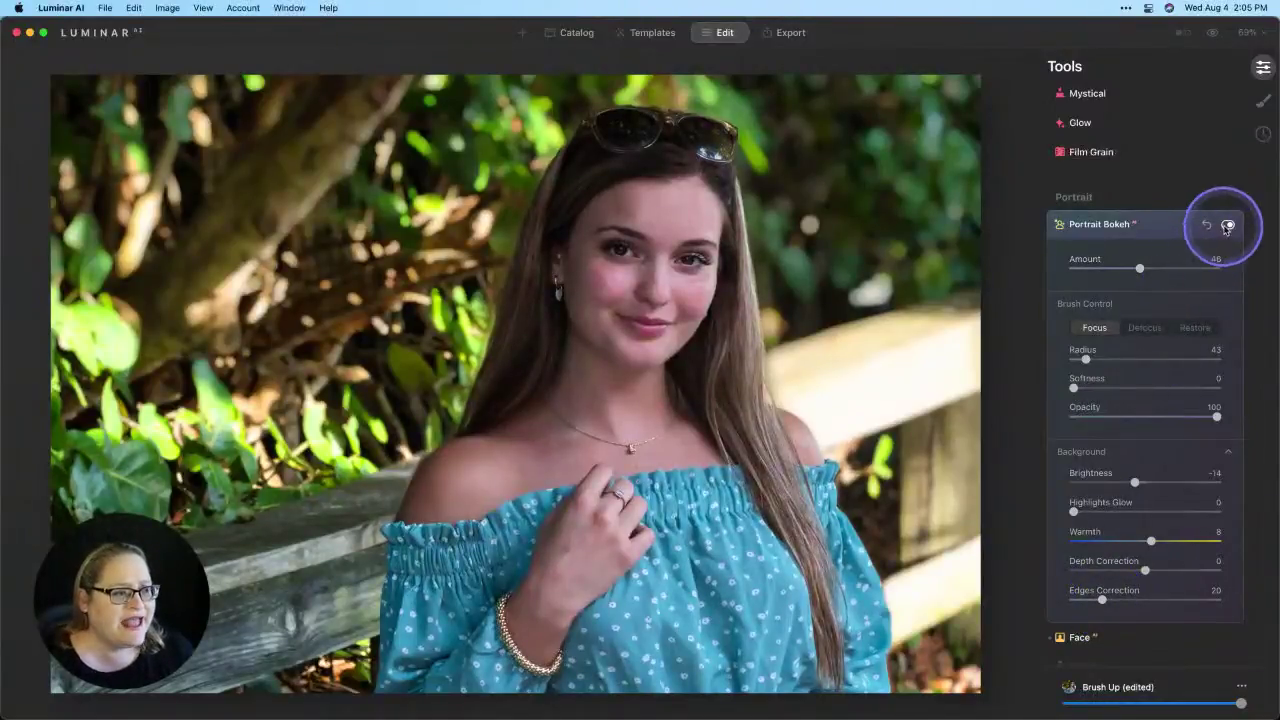
left_click(1211, 35)
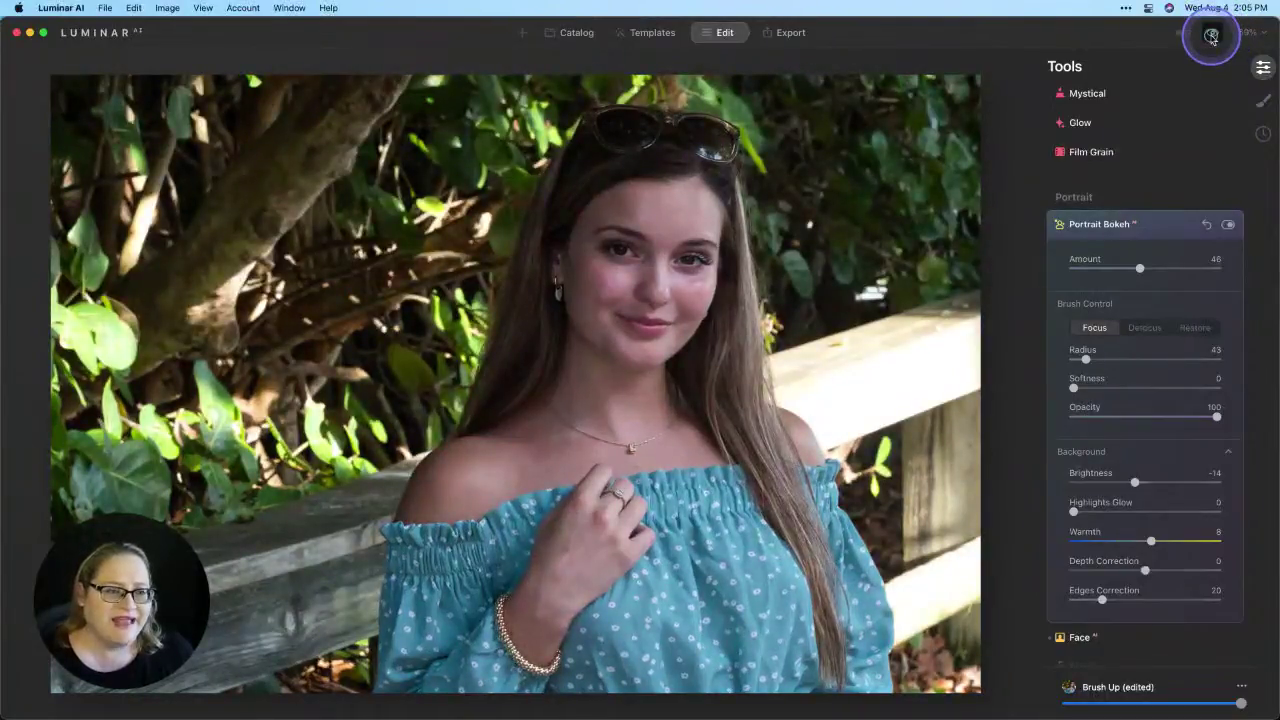
left_click(1211, 36)
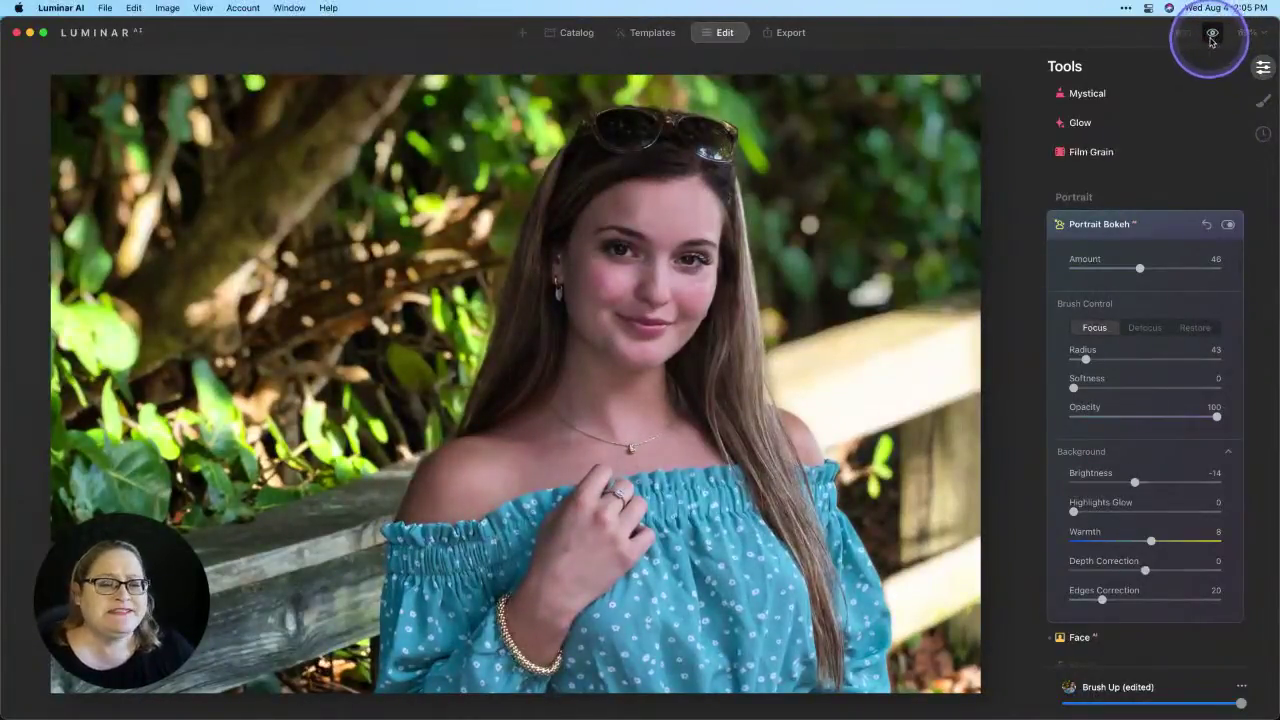